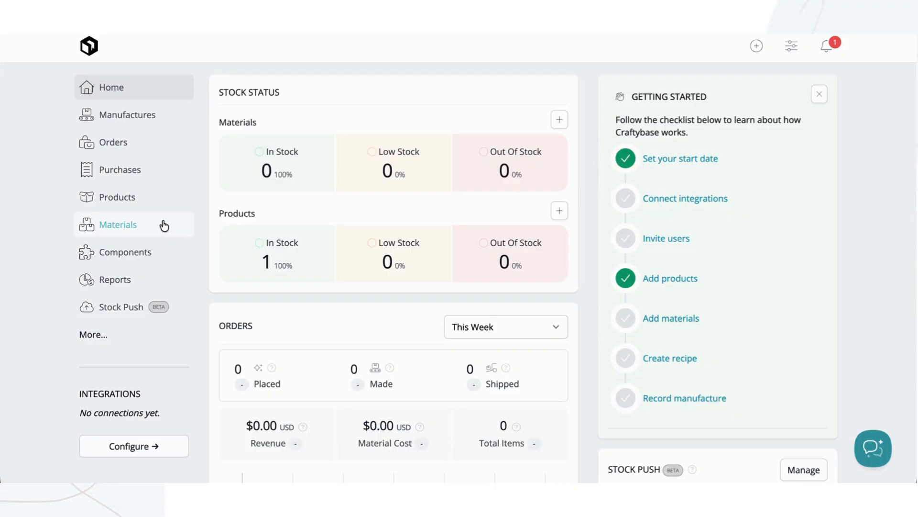
# Start a new material record and name it Coconut Oil (refined)
pyautogui.click(164, 225)
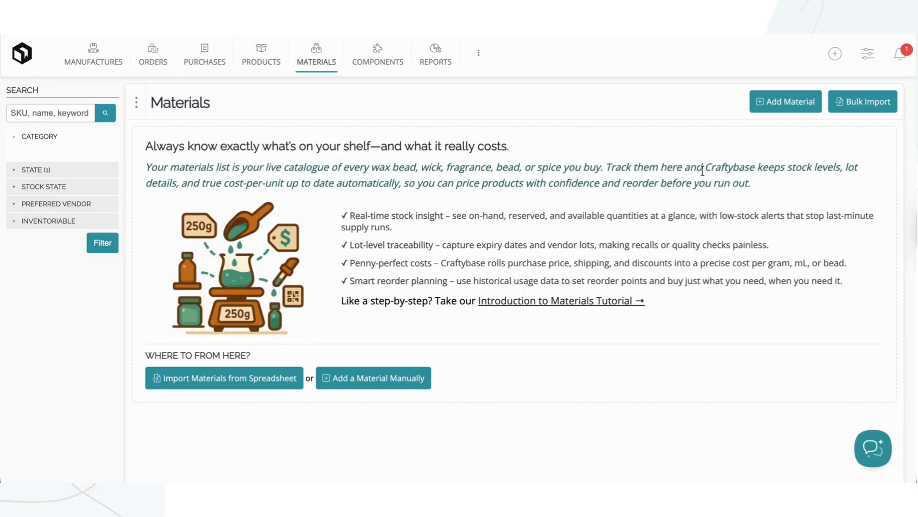
pyautogui.click(761, 113)
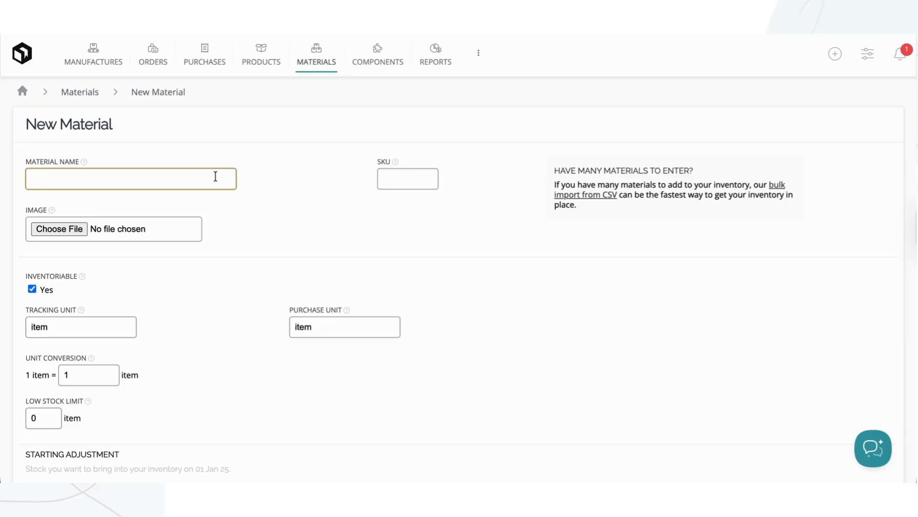
pyautogui.write('Coconut Oi')
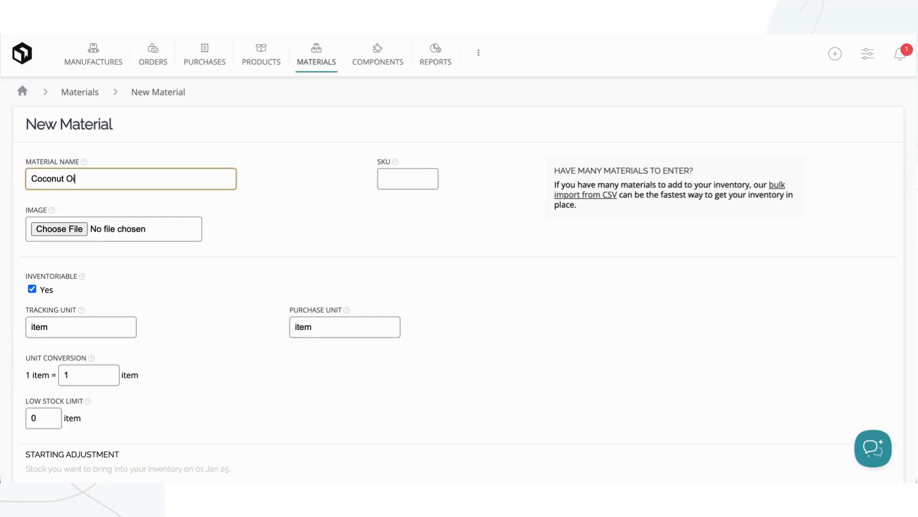
pyautogui.write('l (refined)')
# Set the material's SKU to CCO-REF-001 and attach the coconut oil screenshot as its image
pyautogui.click(398, 176)
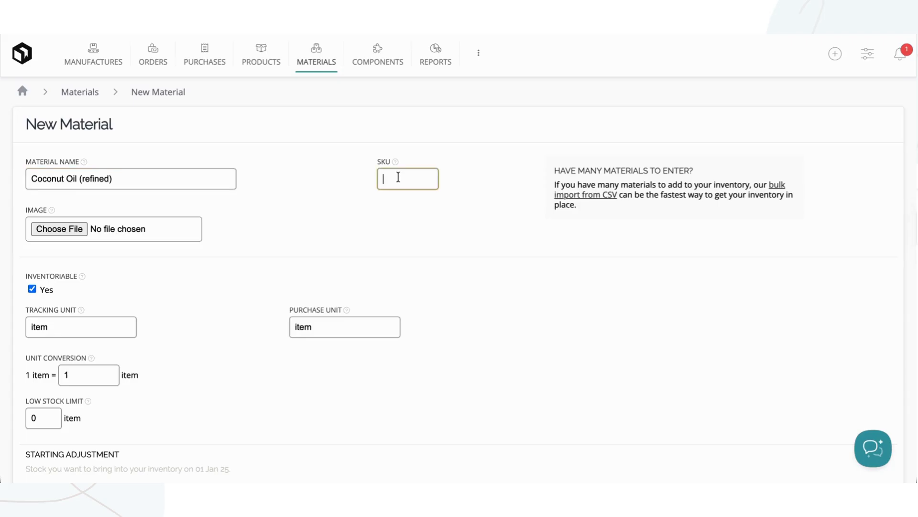
pyautogui.write('CCO')
pyautogui.write('-REF-0')
pyautogui.write('01')
pyautogui.click(75, 233)
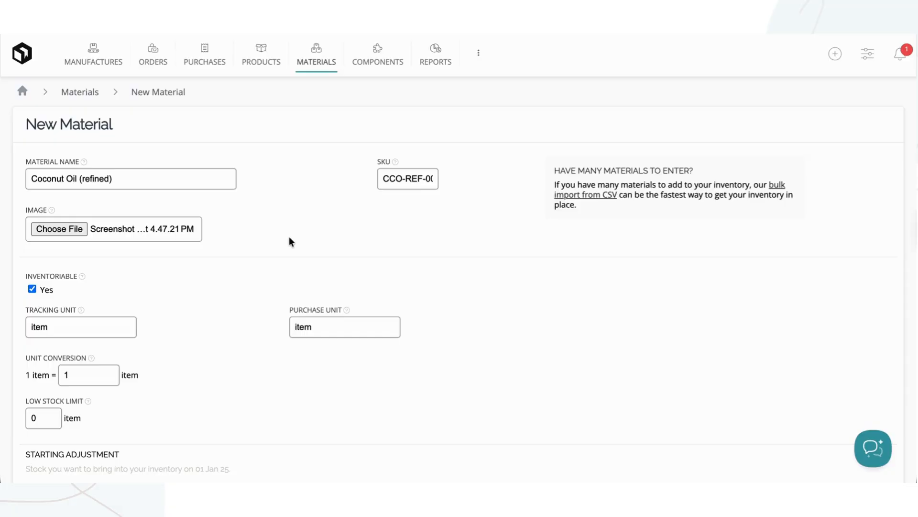
pyautogui.scroll(-3, 288, 239)
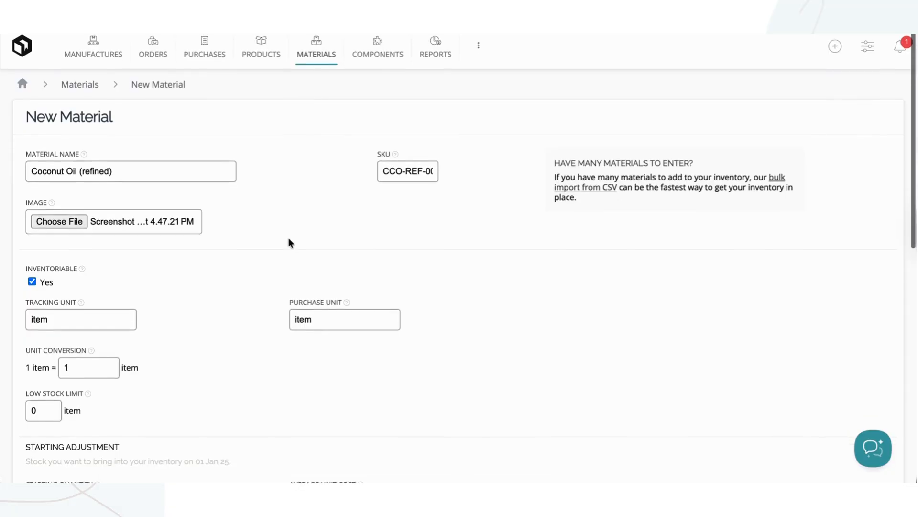
pyautogui.scroll(-1, 289, 237)
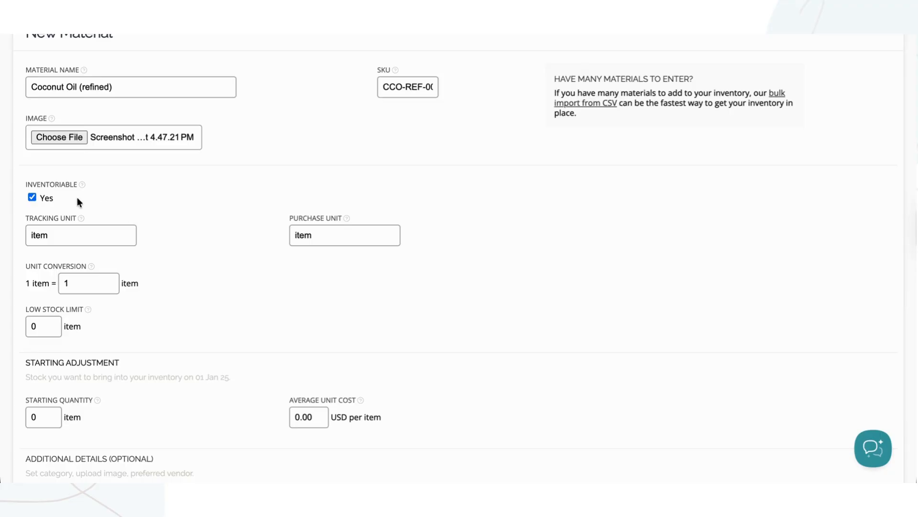
pyautogui.click(32, 197)
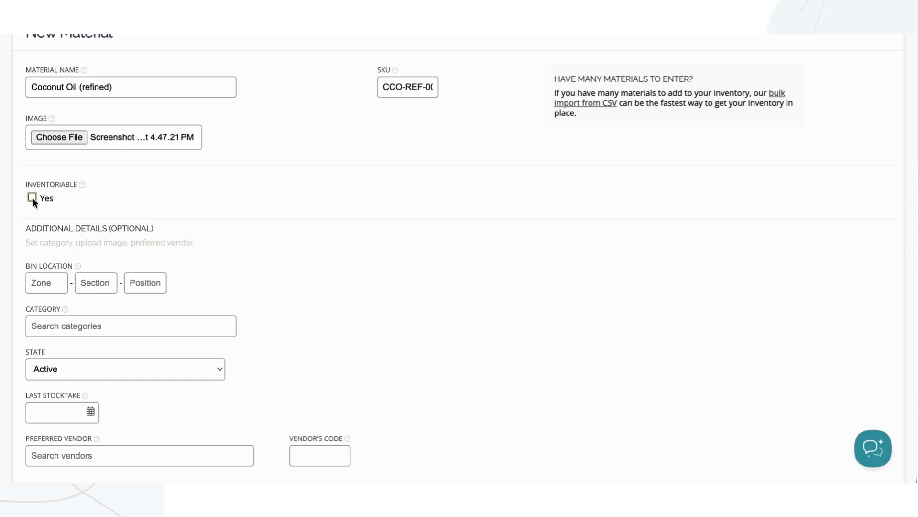
pyautogui.click(33, 197)
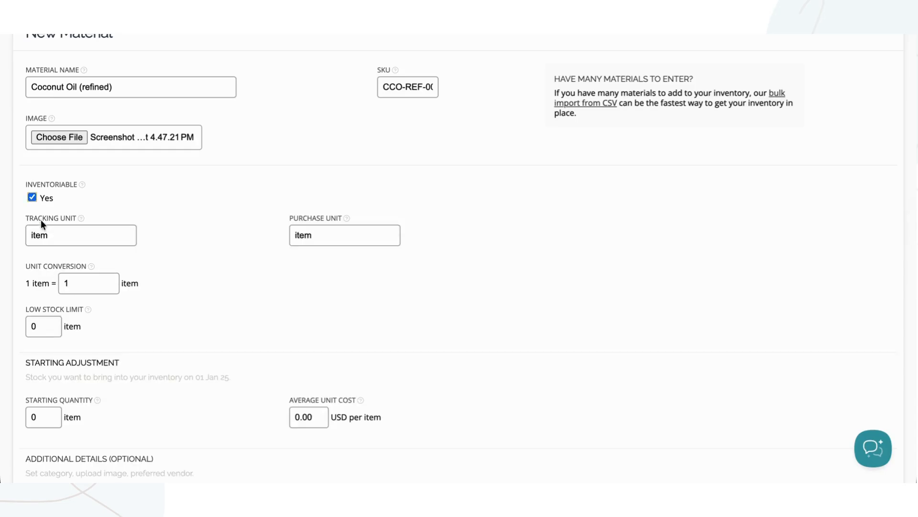
# Set the material's tracking unit to Grams and its purchase unit to Kilograms
pyautogui.doubleClick(43, 234)
pyautogui.write('Gram')
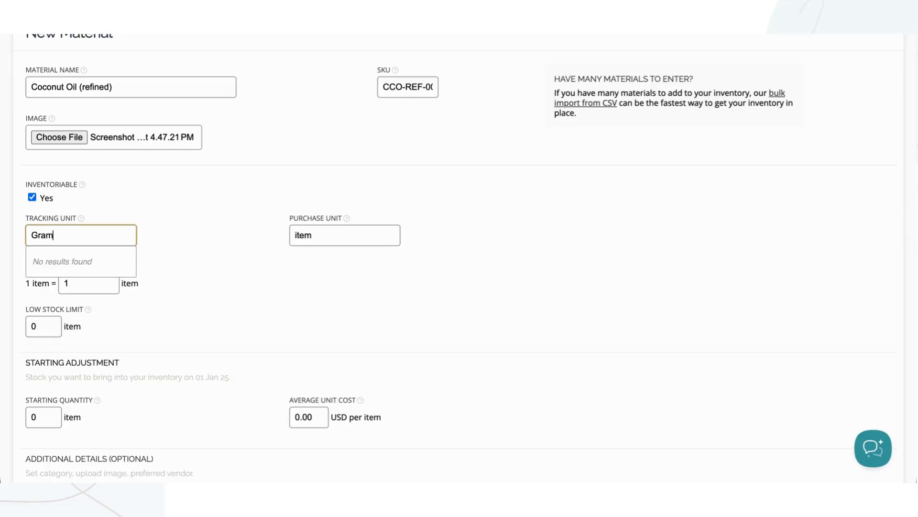
pyautogui.write('s')
pyautogui.click(191, 236)
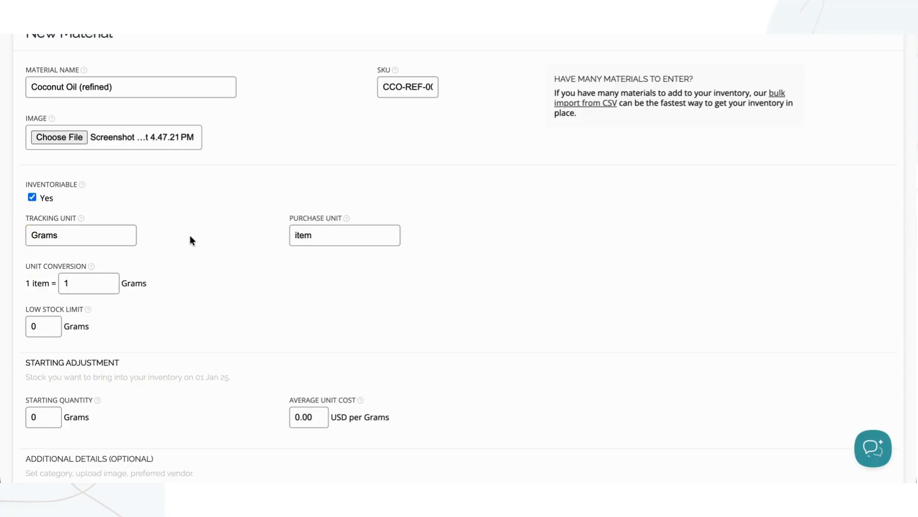
pyautogui.click(299, 235)
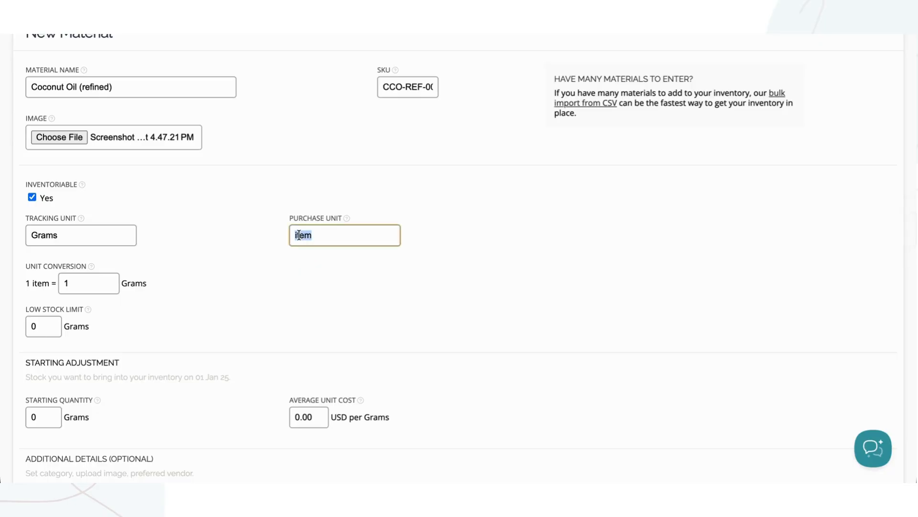
pyautogui.write('Kil')
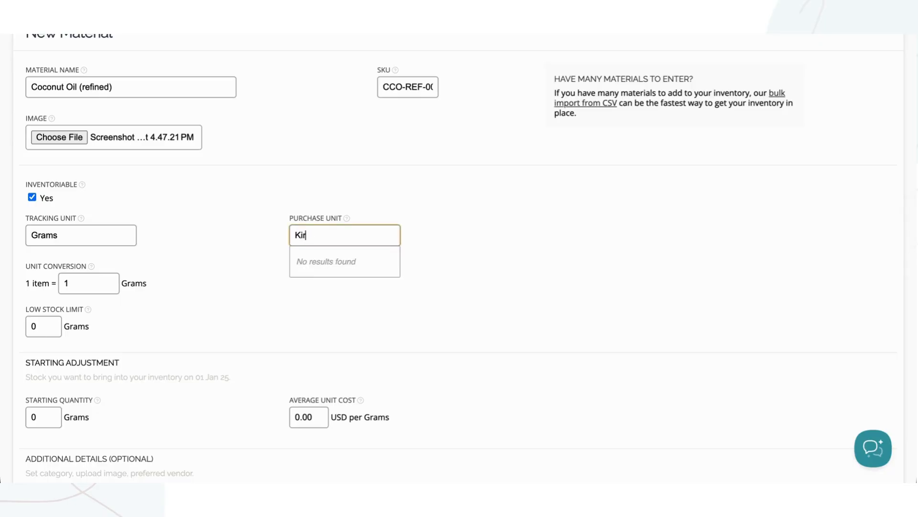
pyautogui.write('ograms')
pyautogui.click(256, 240)
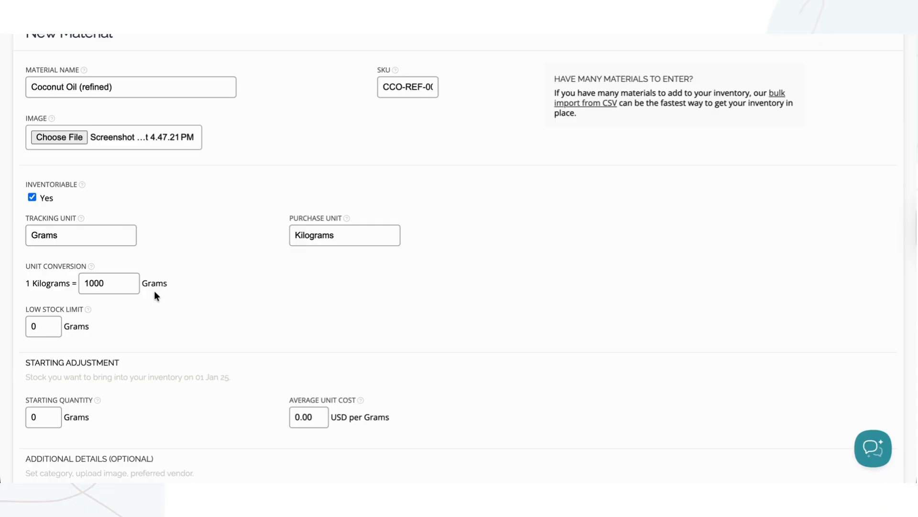
pyautogui.scroll(-2, 154, 291)
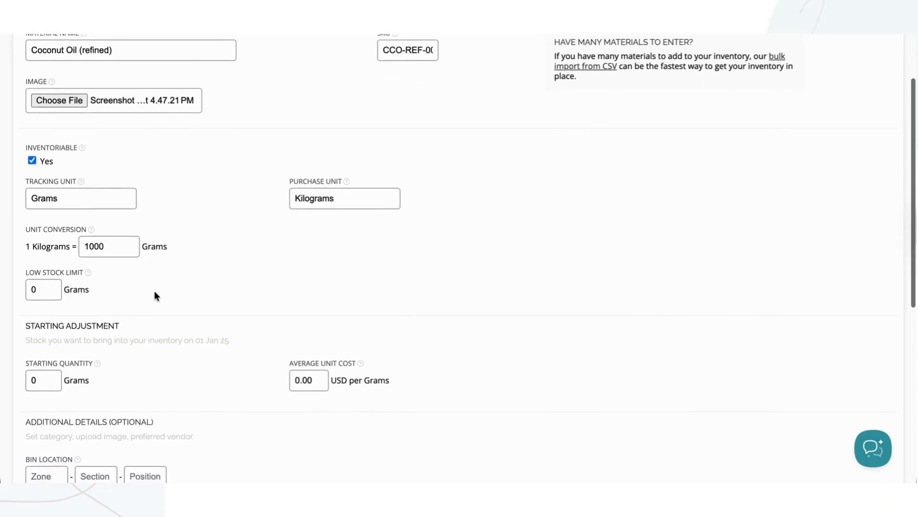
pyautogui.click(122, 245)
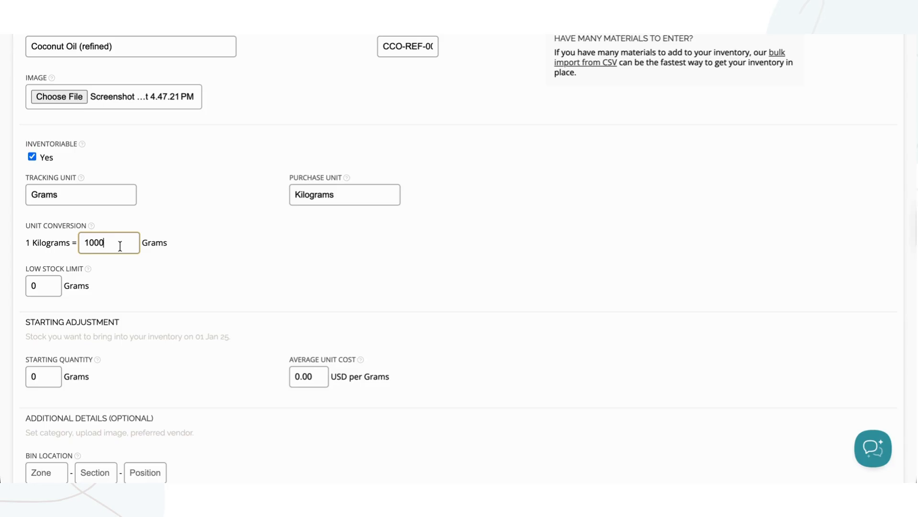
pyautogui.doubleClick(96, 243)
pyautogui.write('200')
pyautogui.click(209, 244)
pyautogui.doubleClick(110, 242)
pyautogui.write('1000')
pyautogui.click(177, 245)
# Set the material's low stock limit to 500 grams
pyautogui.click(48, 289)
pyautogui.press('BackSpace')
pyautogui.write('500')
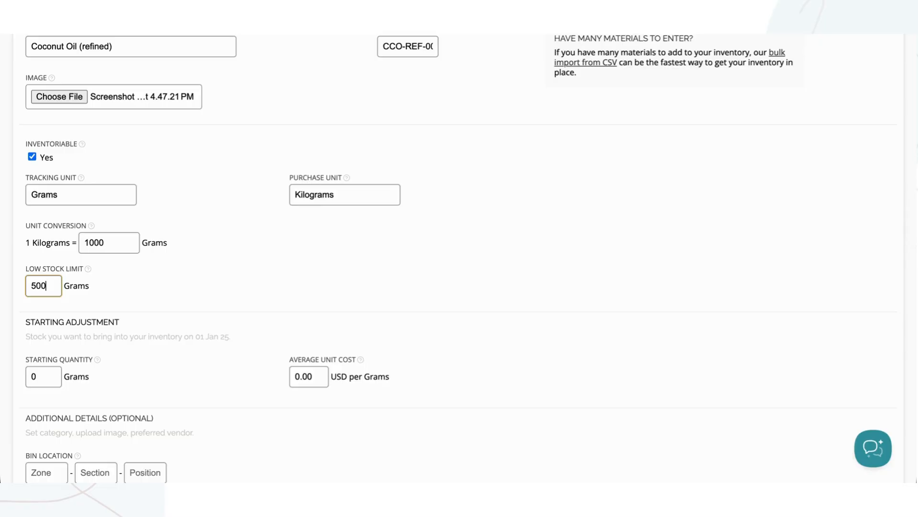
pyautogui.click(203, 287)
# Enter a starting quantity of 5000 grams and an average unit cost of 0.04 USD per gram
pyautogui.scroll(-3, 202, 285)
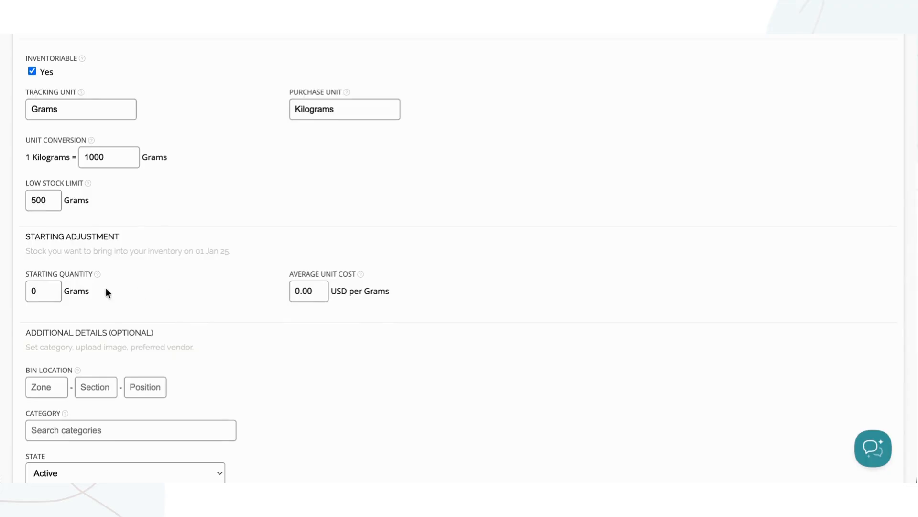
pyautogui.click(46, 289)
pyautogui.press('BackSpace')
pyautogui.write('5000')
pyautogui.click(205, 289)
pyautogui.scroll(-1, 203, 286)
pyautogui.click(311, 270)
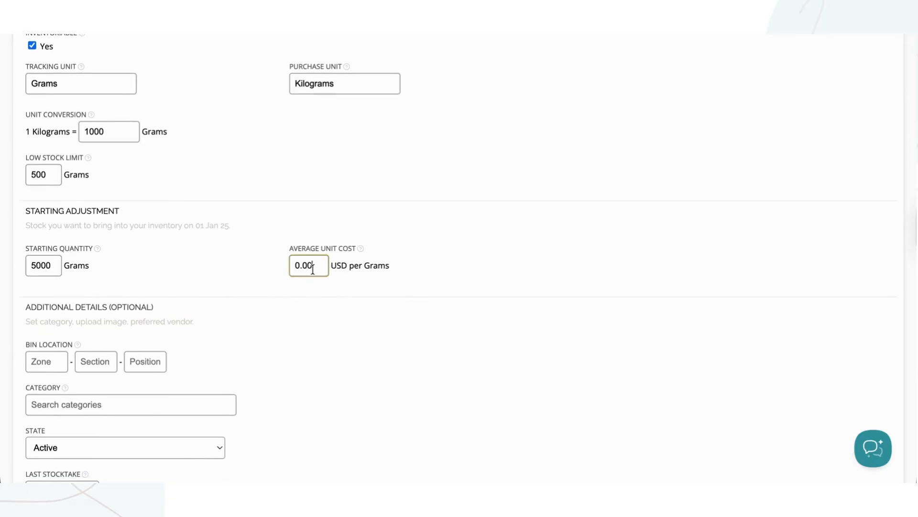
pyautogui.press('BackSpace')
pyautogui.write('4')
pyautogui.click(258, 267)
# Set the bin location to zone B2, section 4, position 14
pyautogui.scroll(-3, 250, 317)
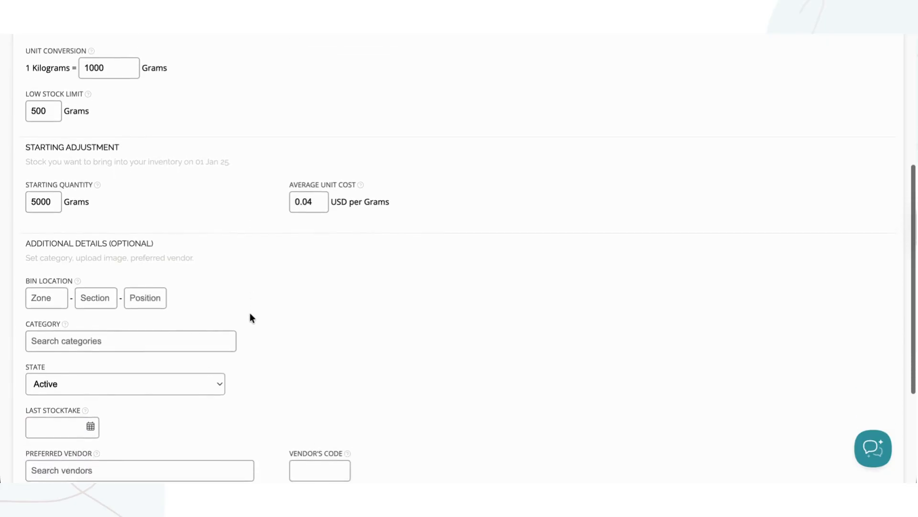
pyautogui.scroll(-2, 251, 318)
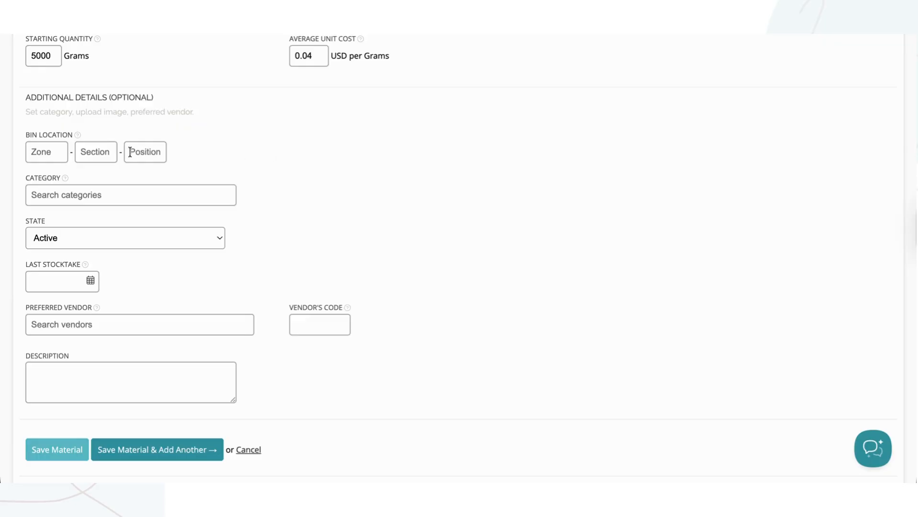
pyautogui.click(58, 150)
pyautogui.write('B2')
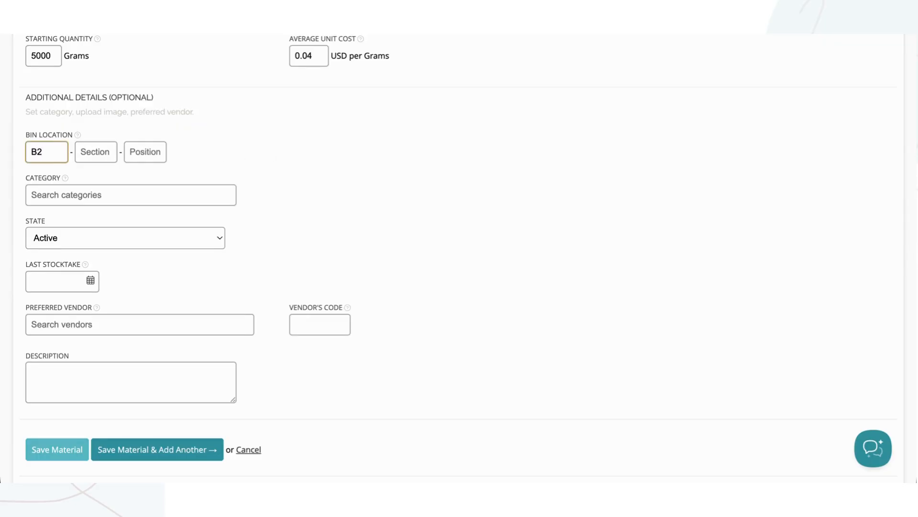
pyautogui.press('Tab')
pyautogui.write('4')
pyautogui.press('Tab')
pyautogui.write('14')
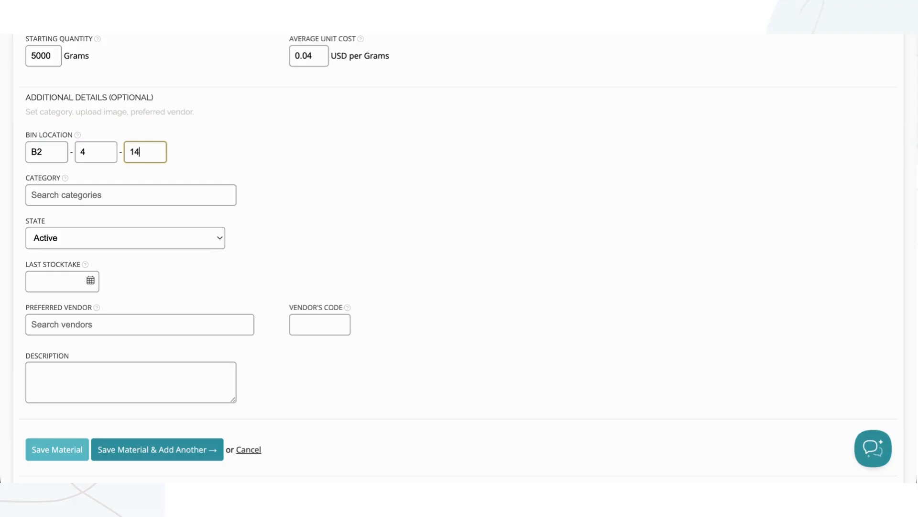
# Assign the material to the category Base and keep its state set to Active
pyautogui.click(73, 189)
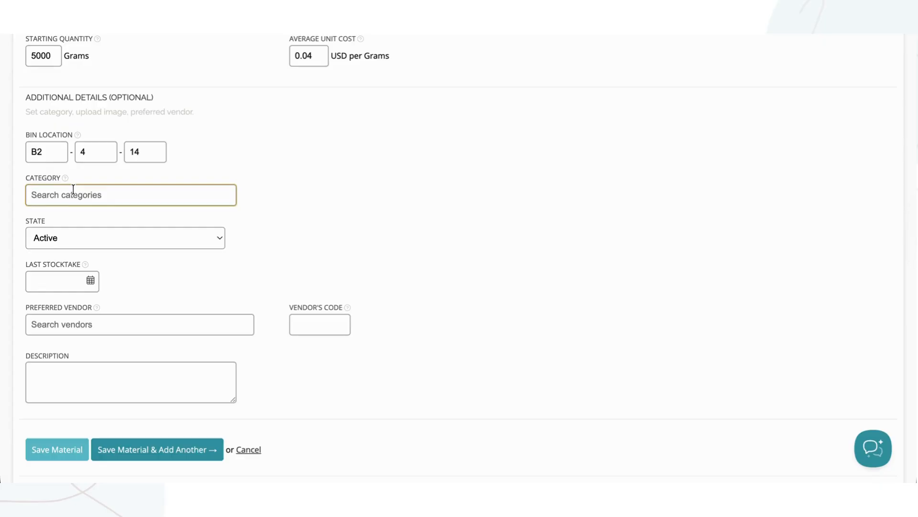
pyautogui.write('Base')
pyautogui.click(207, 237)
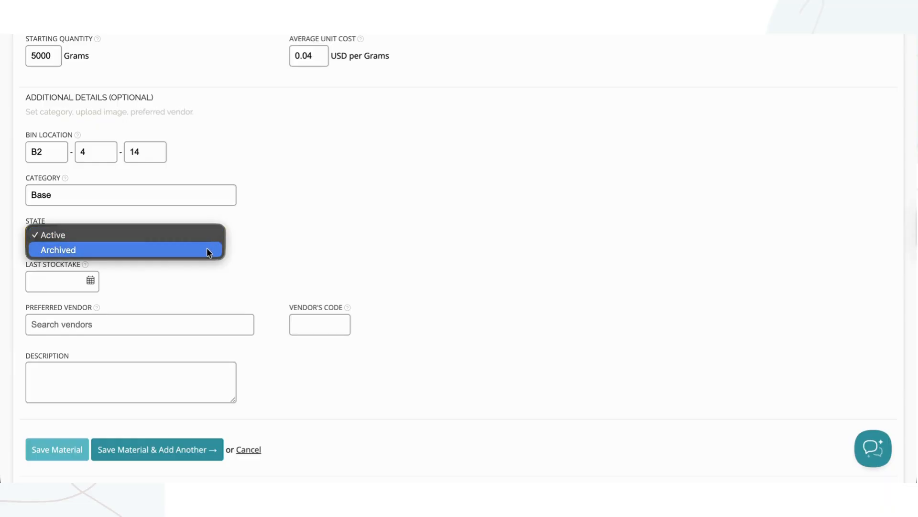
pyautogui.click(207, 234)
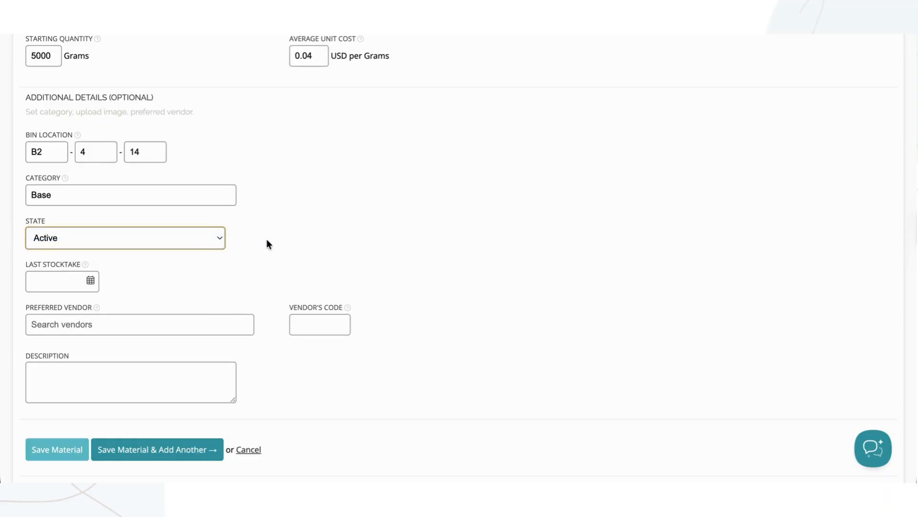
# Set the preferred vendor to CocoGoods with the vendor's code COO
pyautogui.scroll(-2, 269, 270)
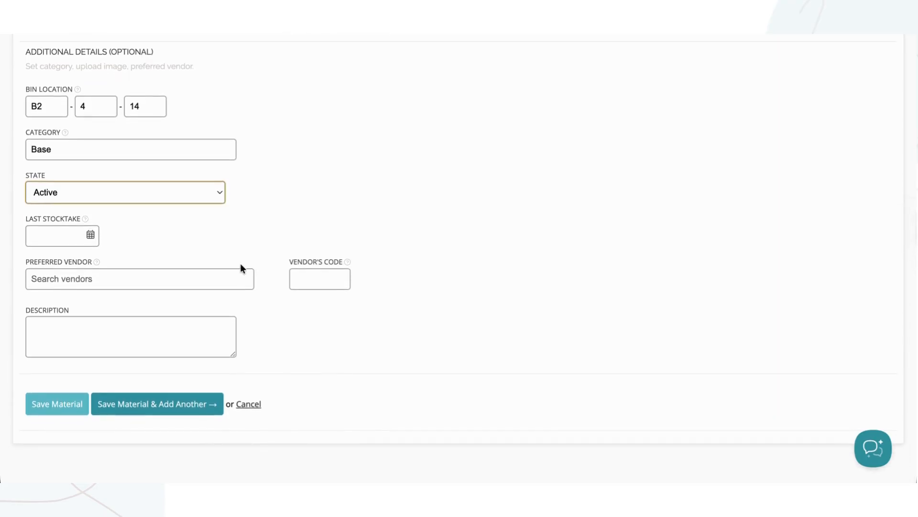
pyautogui.click(132, 283)
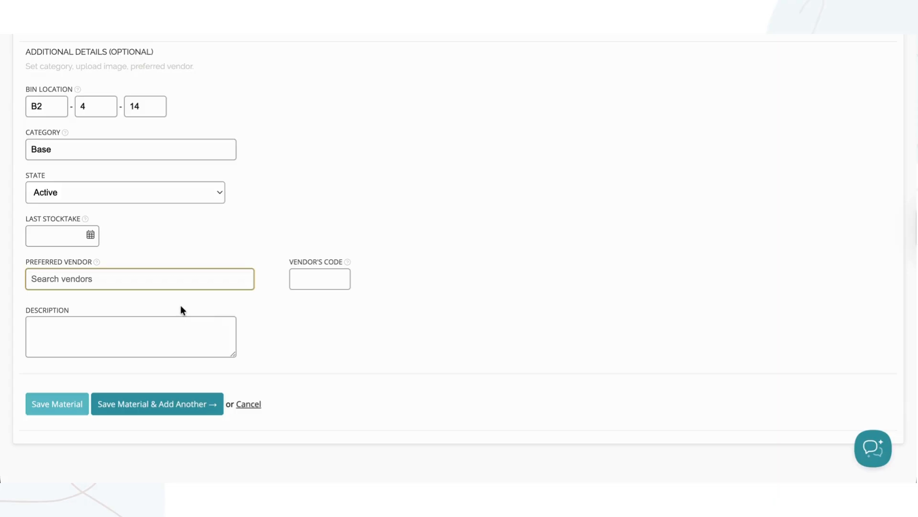
pyautogui.write('coco')
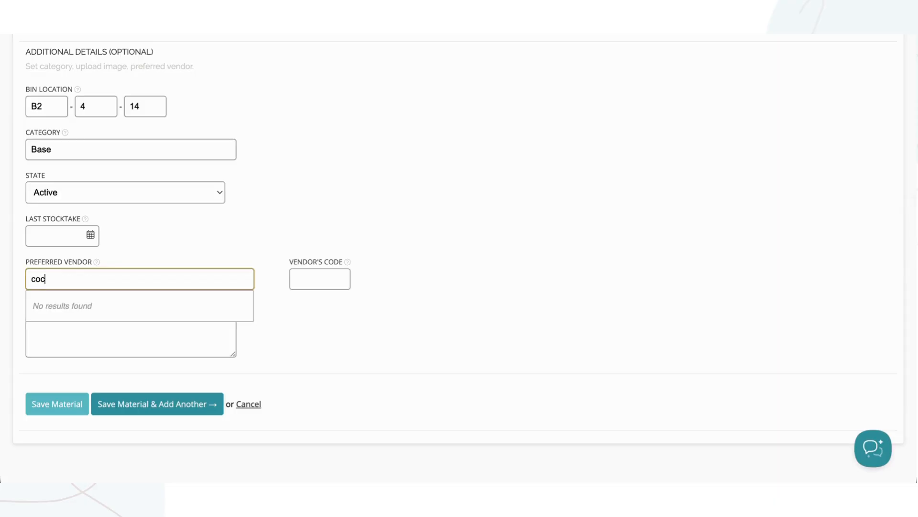
pyautogui.click(185, 315)
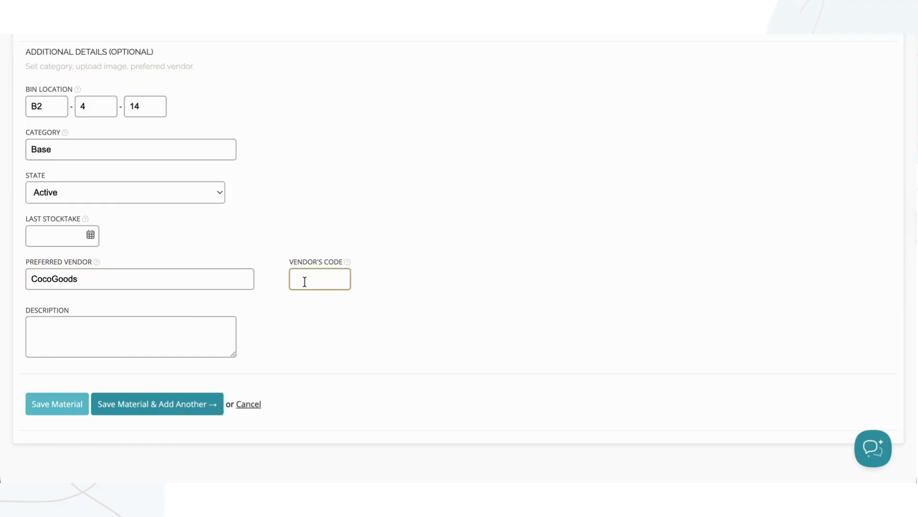
pyautogui.write('COO')
# Add the description "Refined, neutral scent — store out of direct sunlight." and save the material
pyautogui.click(189, 328)
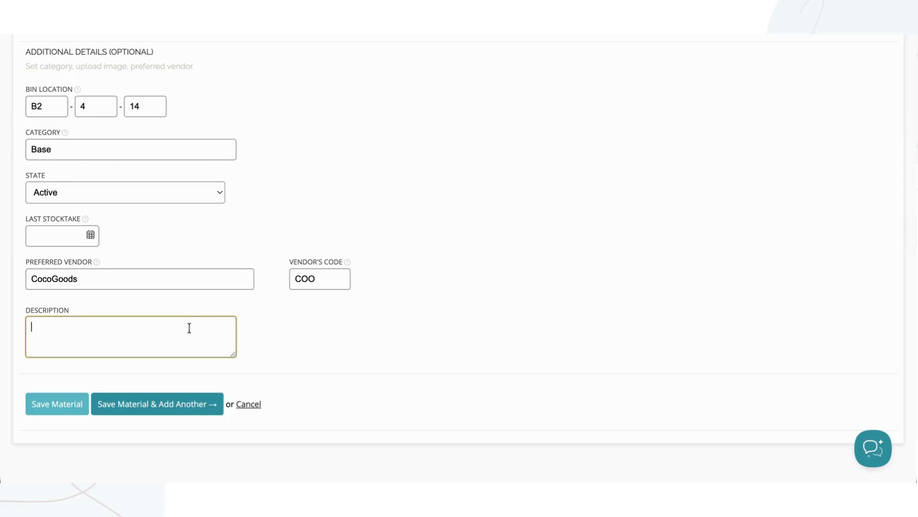
pyautogui.write('Refined, neutral scent — store out of direct sunlight.')
pyautogui.click(296, 331)
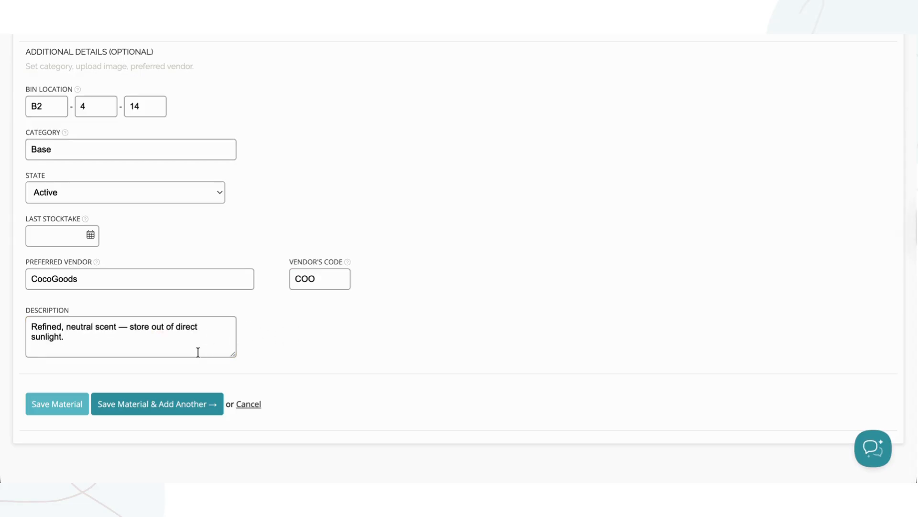
pyautogui.click(76, 403)
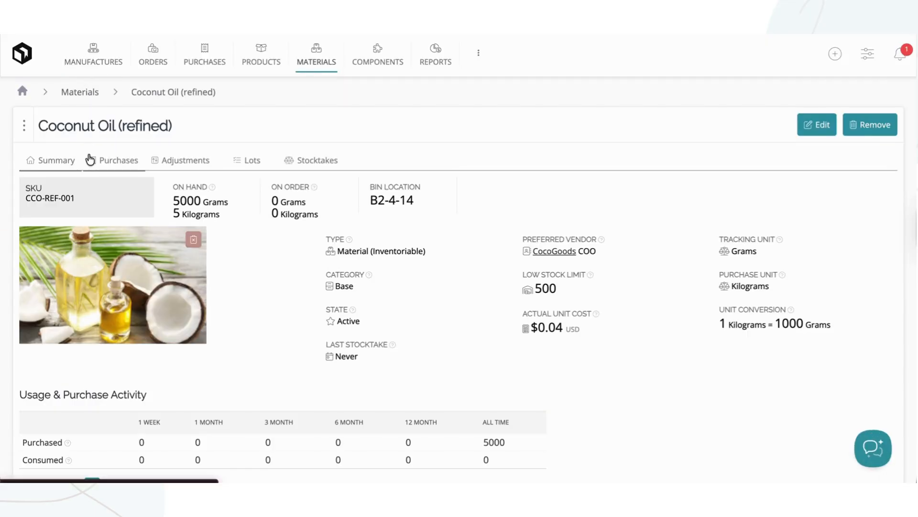
pyautogui.scroll(-1, 90, 159)
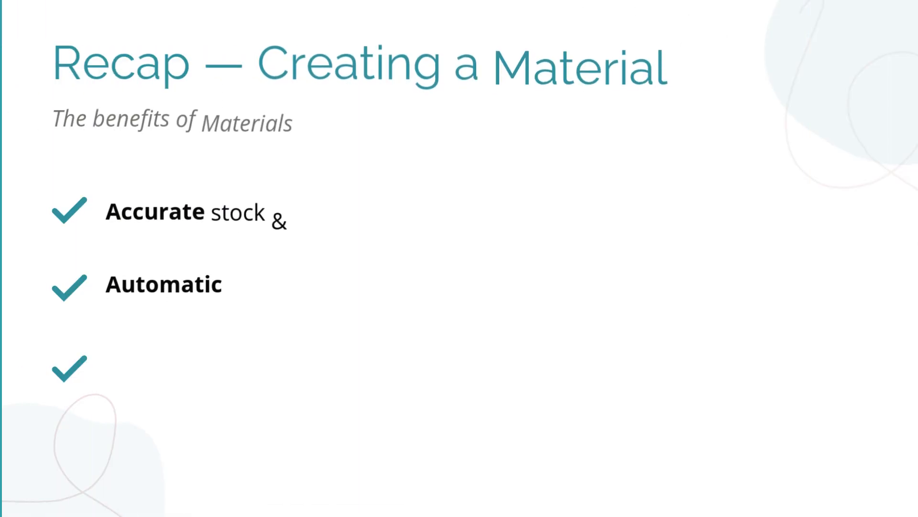